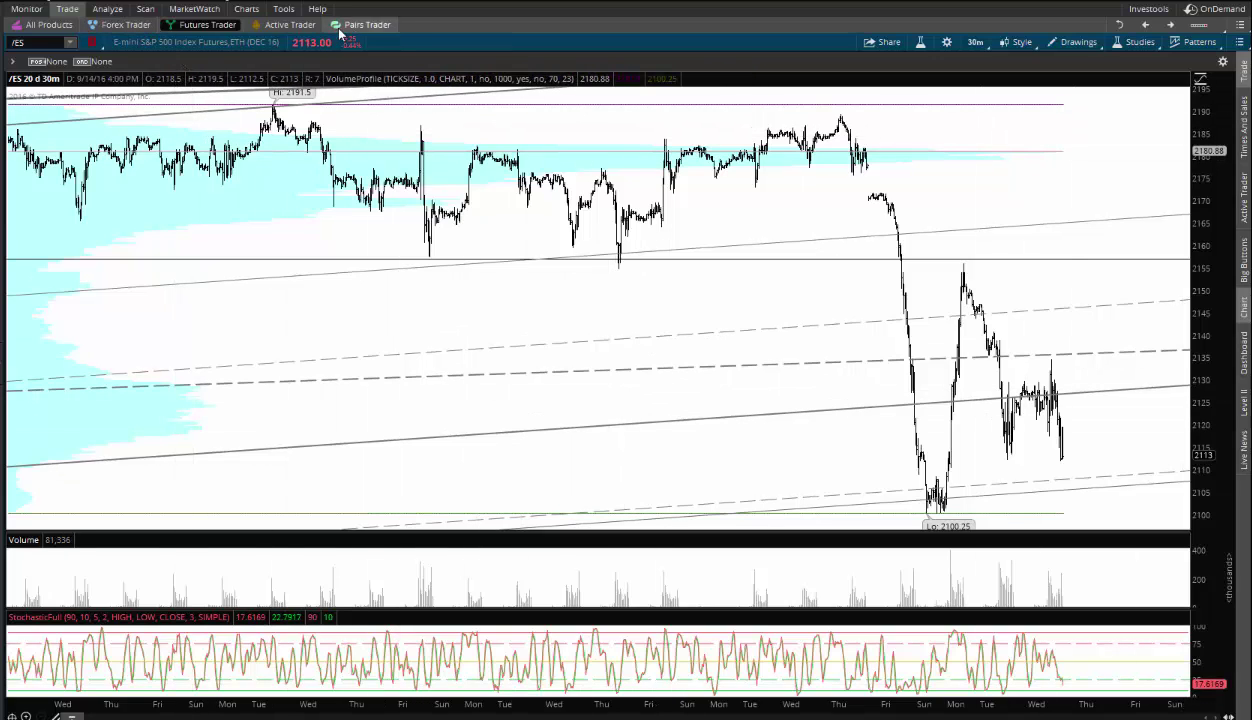
Preview Charts and Flexible Grid, then Forex, Futures and Active Trader layouts on the Trade page.
left_click(250, 12)
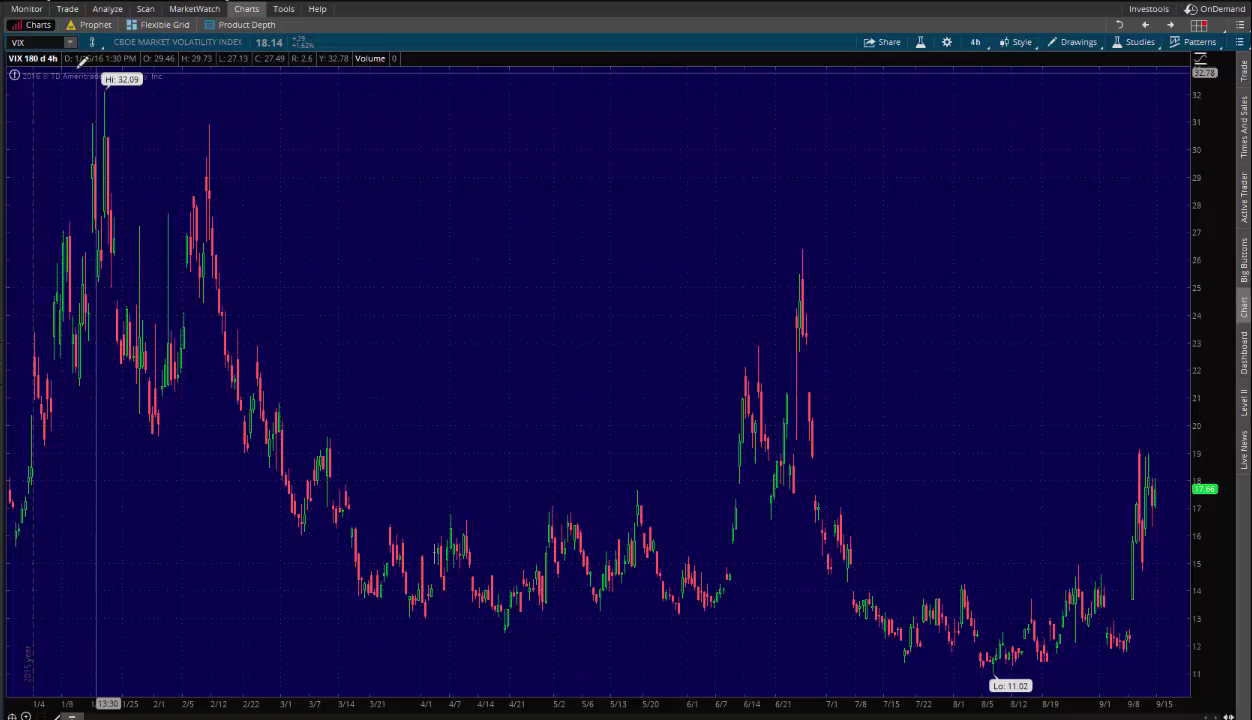
left_click(163, 25)
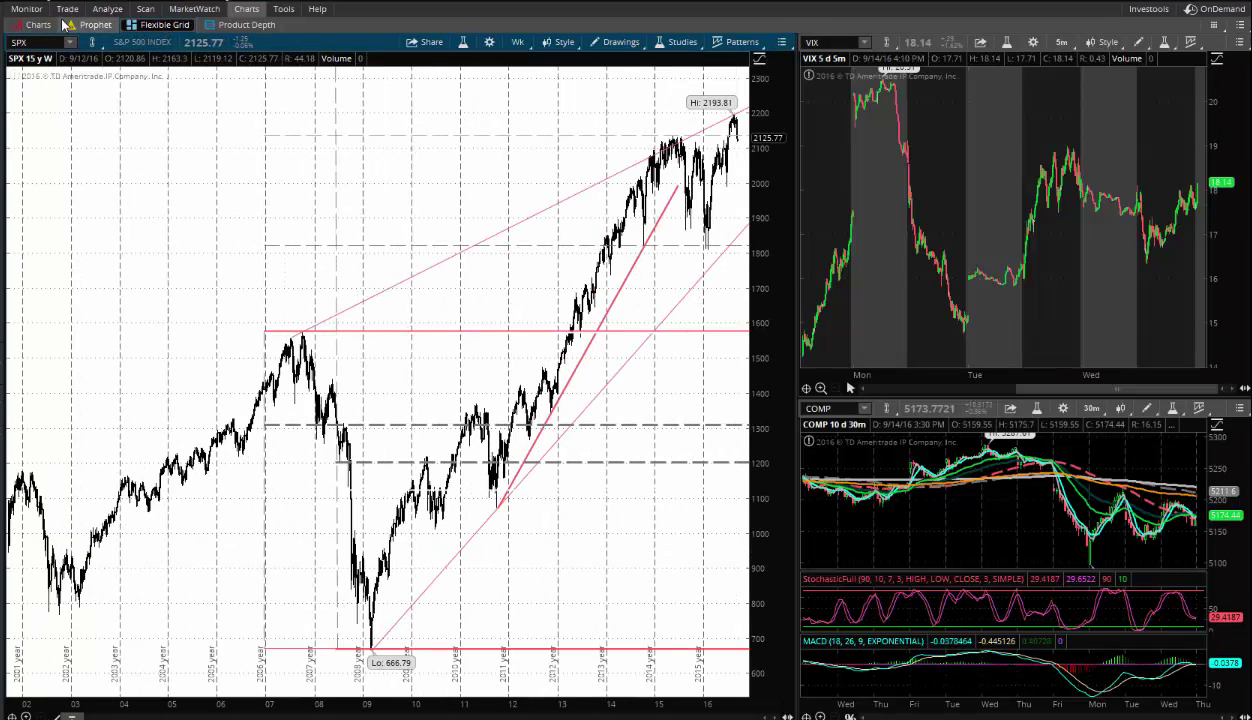
left_click(66, 10)
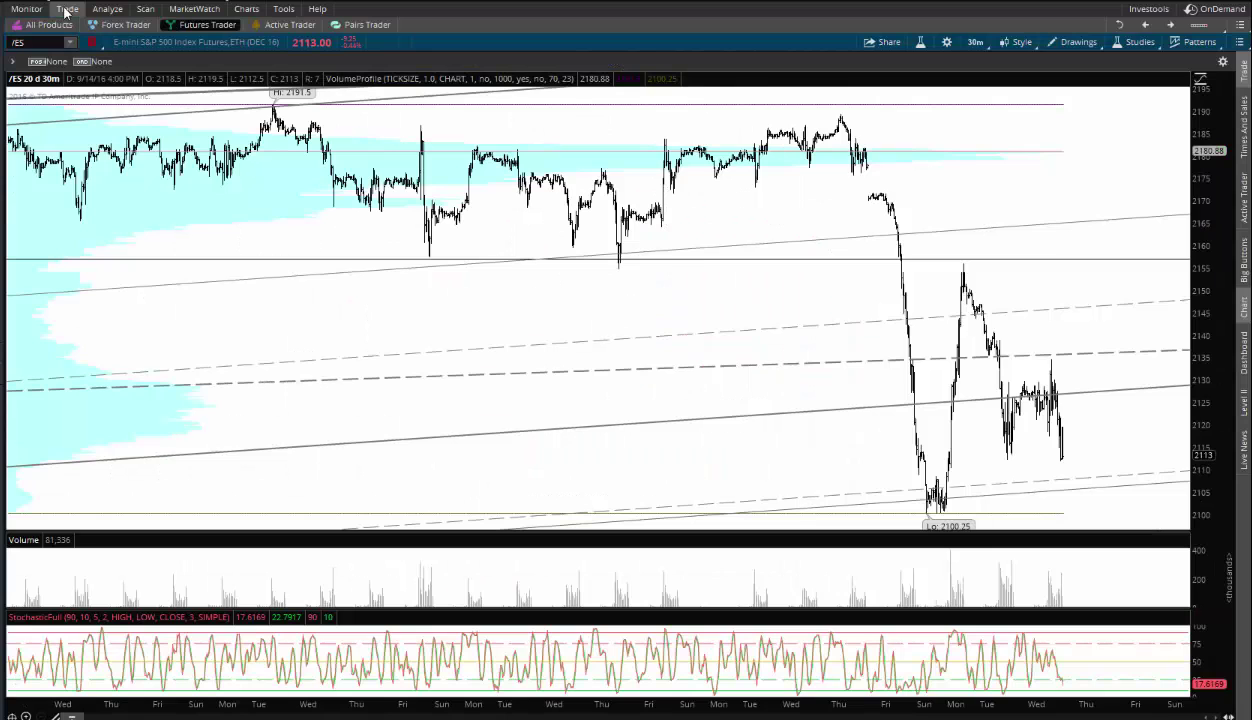
left_click(121, 25)
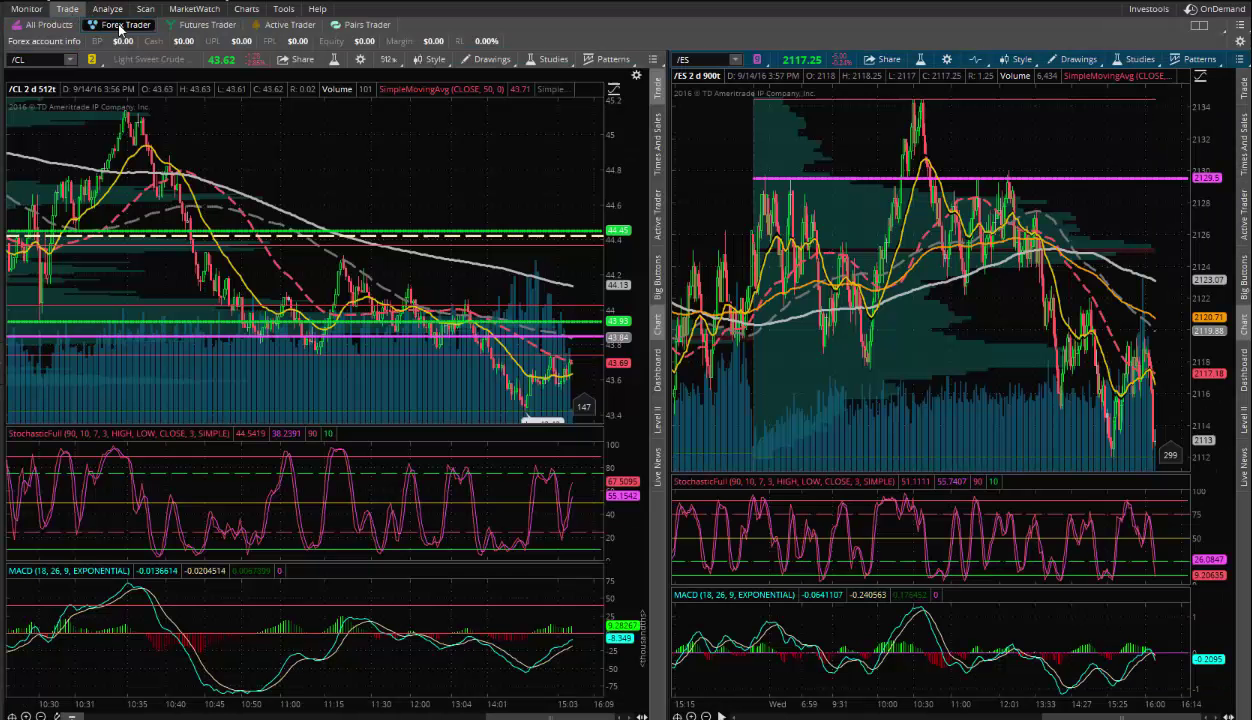
left_click(193, 29)
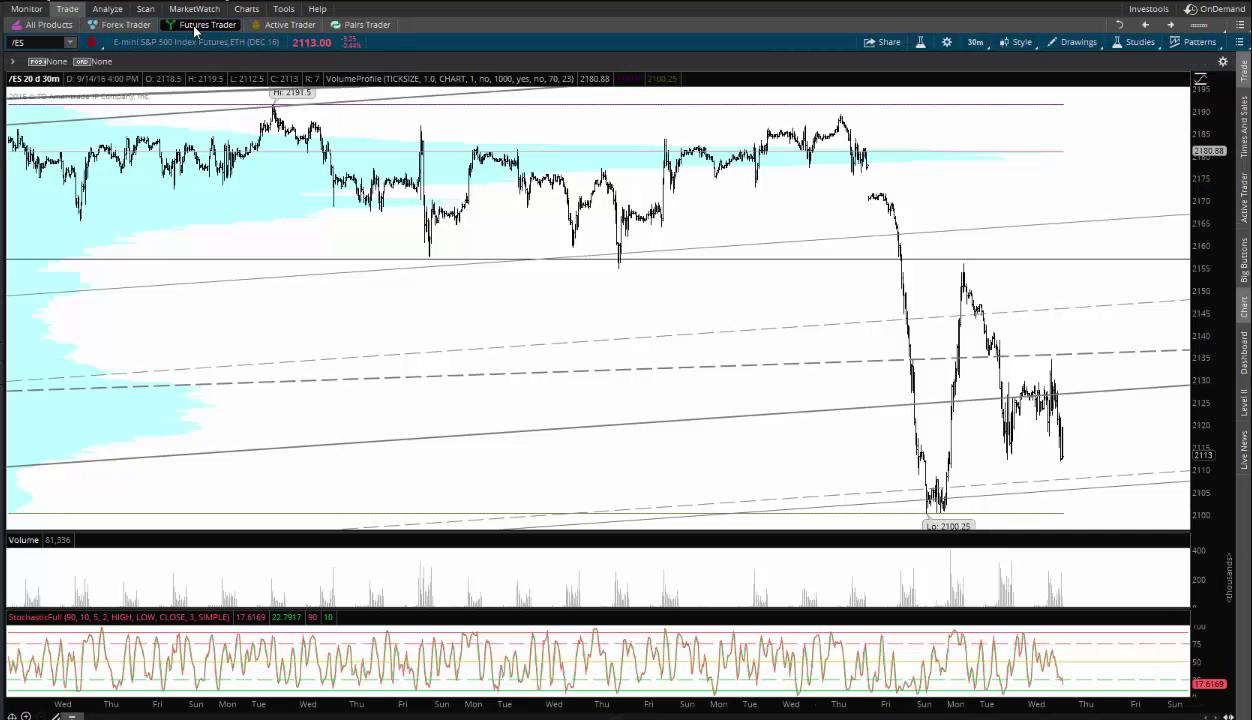
left_click(292, 30)
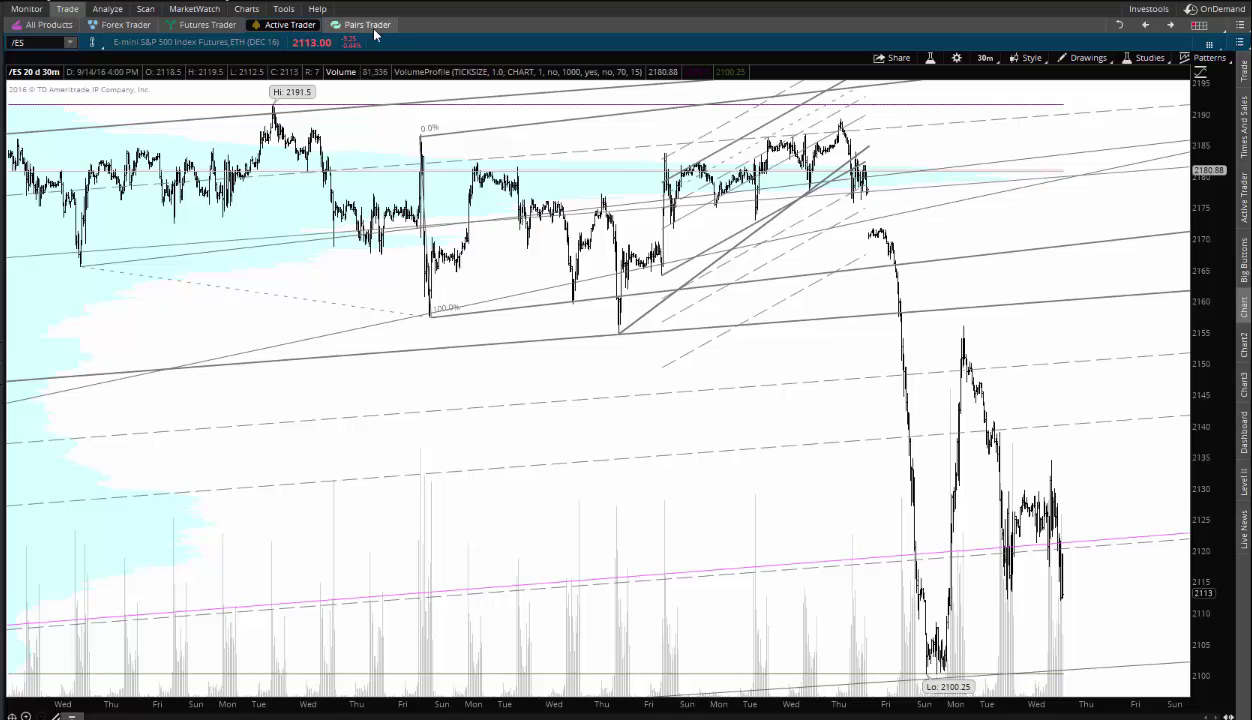
Switch to Pairs Trader, check the grid menu, and briefly try Big Buttons and the Active Trader ladder.
left_click(366, 27)
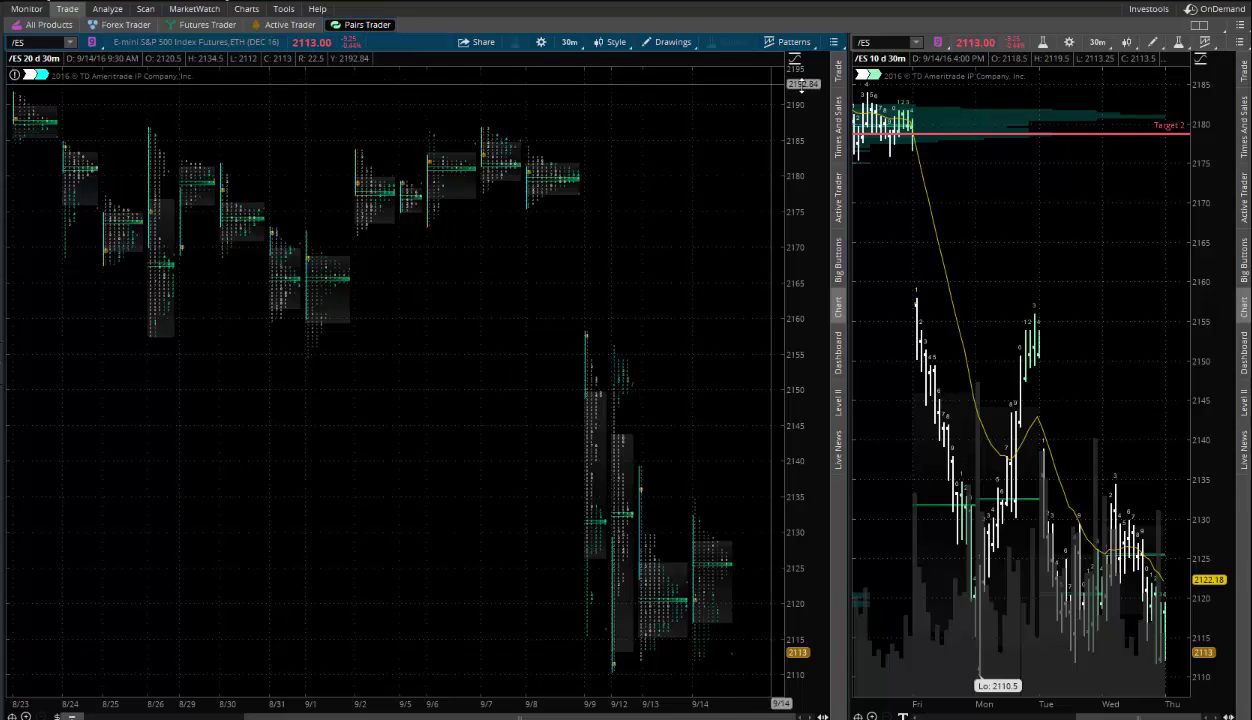
left_click(1210, 26)
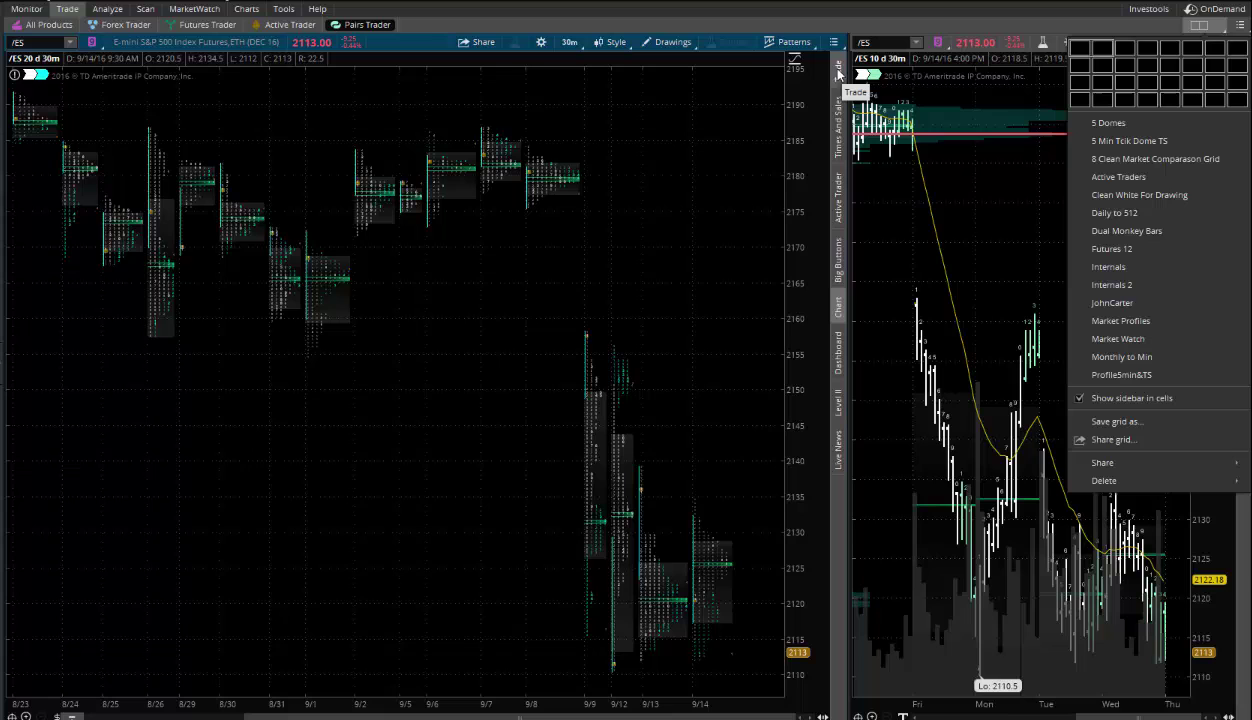
left_click(838, 263)
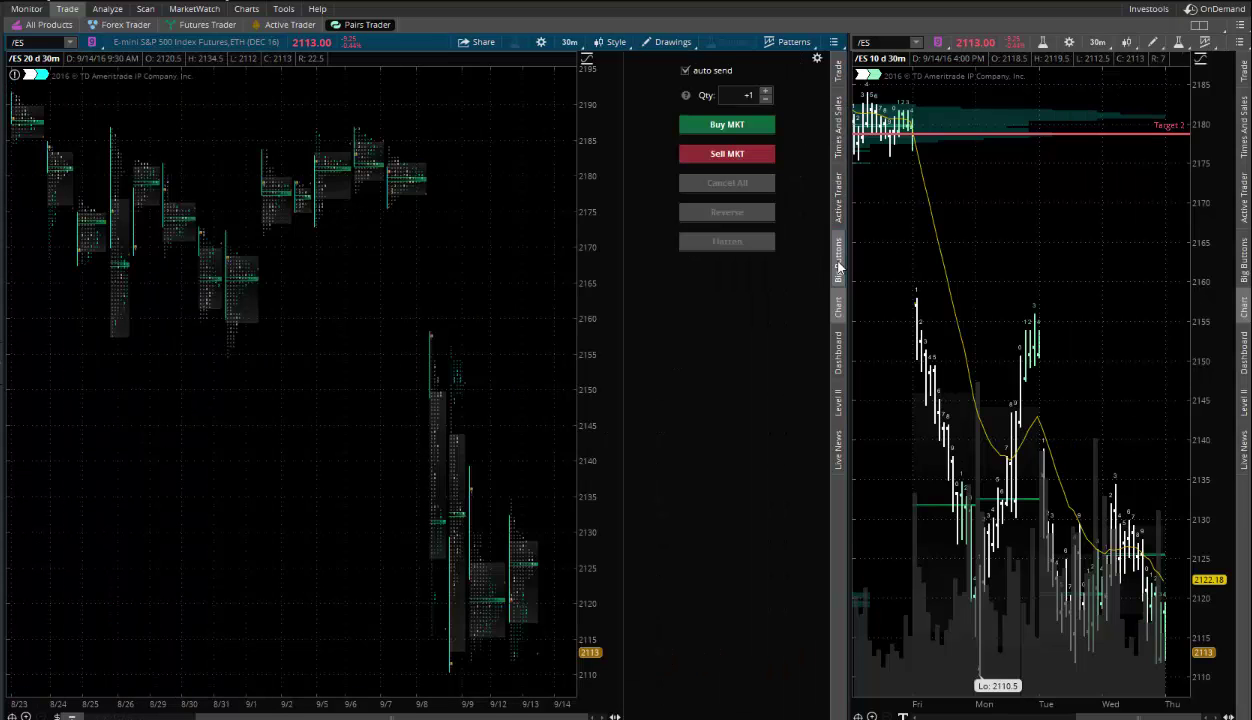
left_click(838, 207)
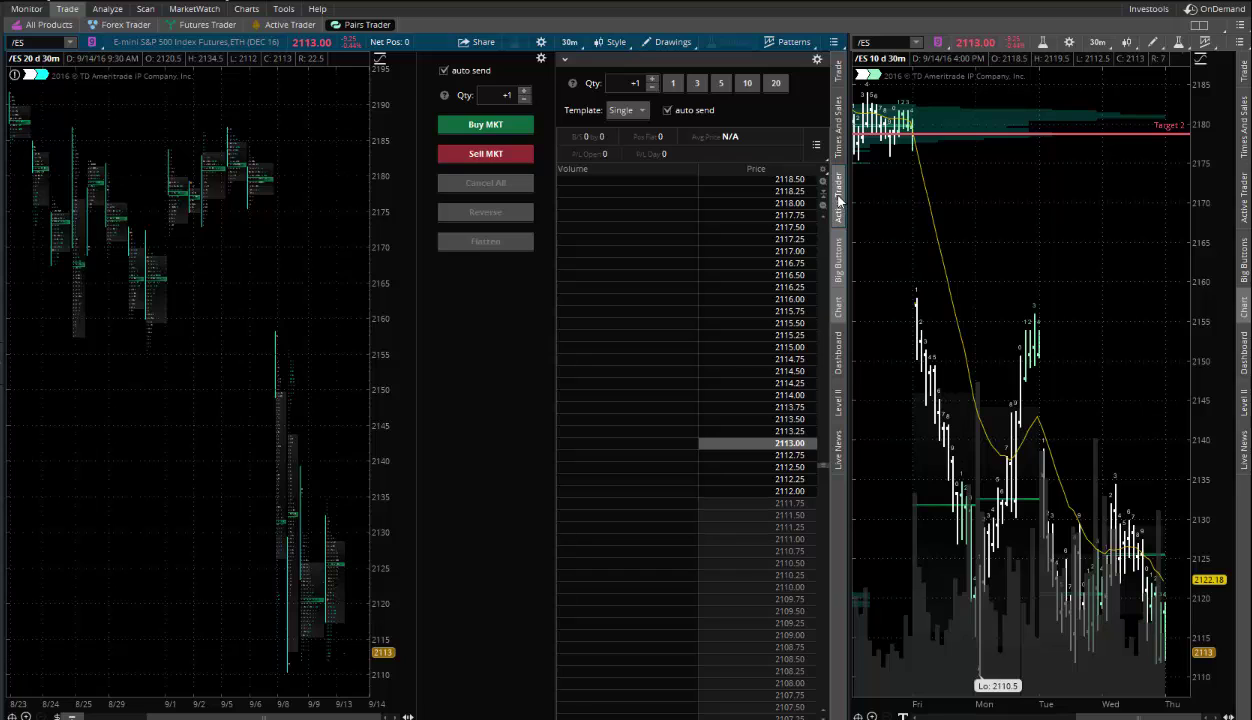
left_click(838, 207)
left_click(838, 263)
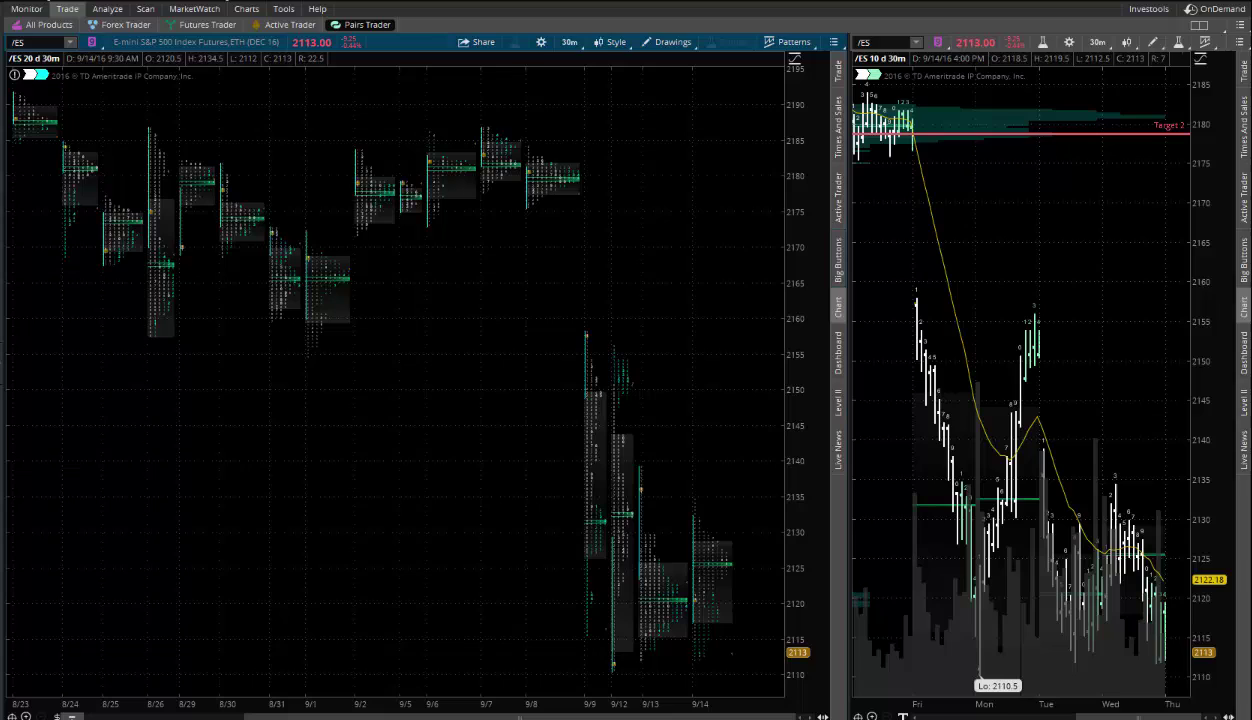
Detach the pairs-layout /ES charts into a separate window via the gadget menu's Detach option.
left_click(1225, 33)
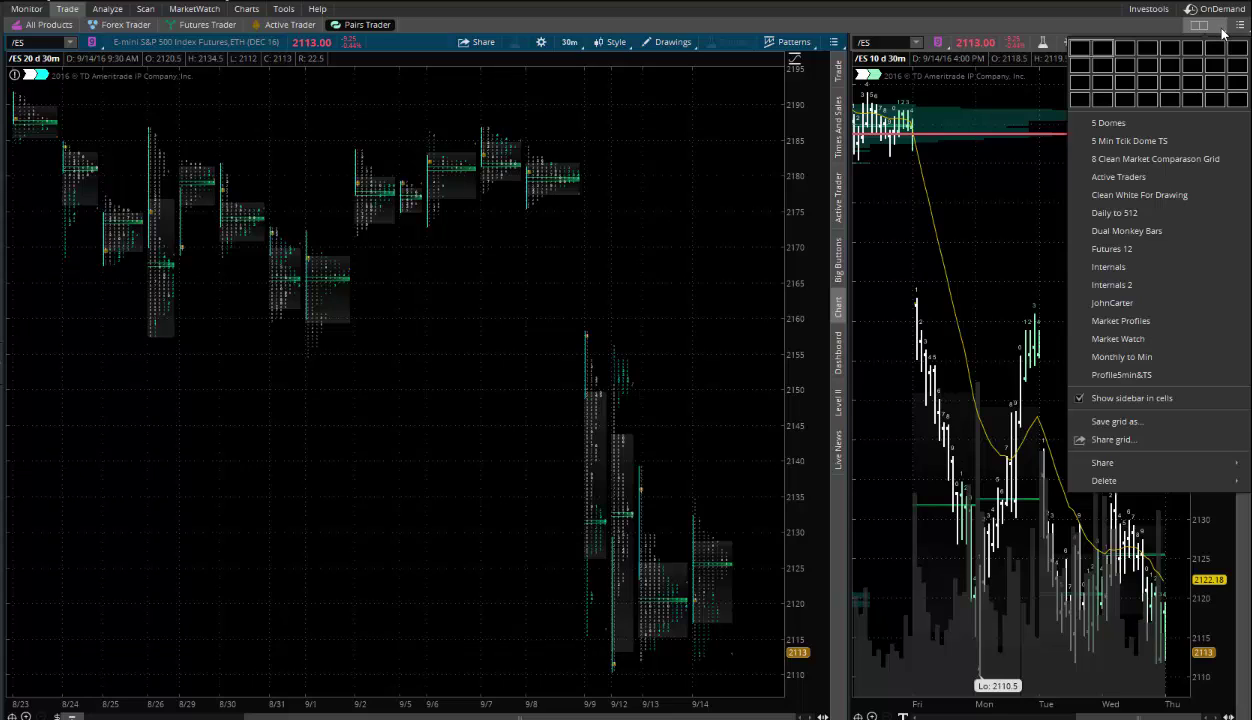
left_click(1040, 22)
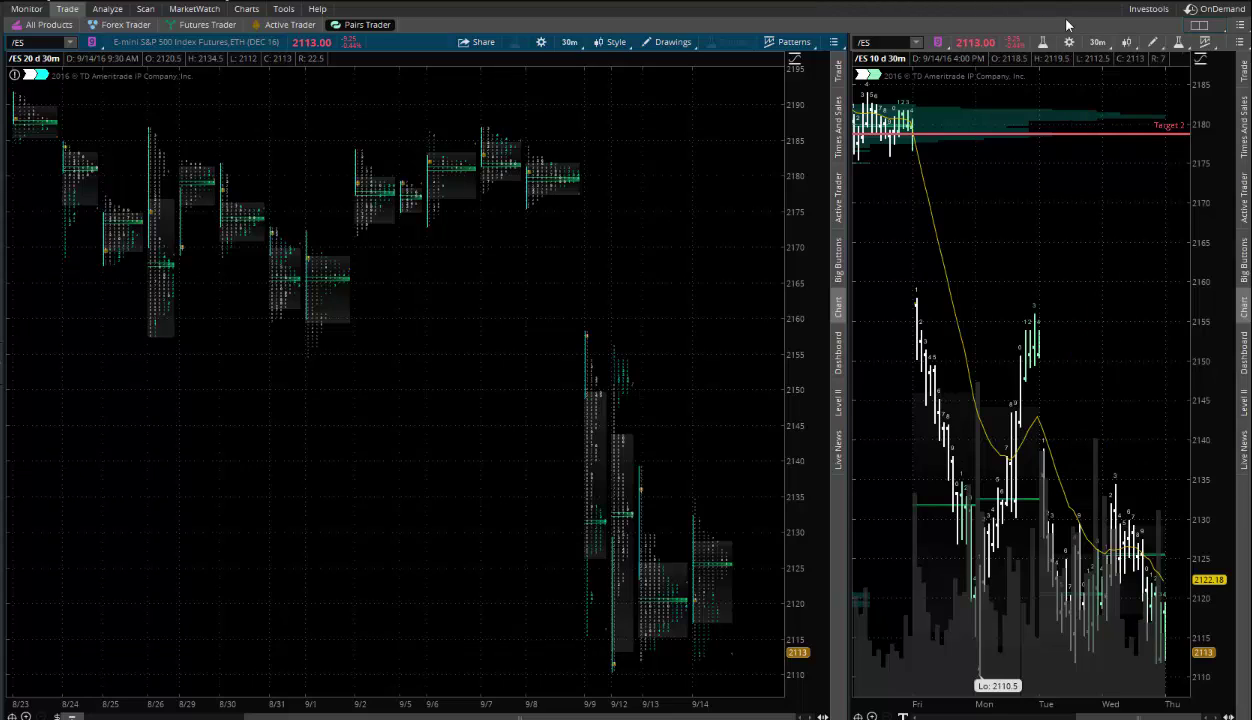
left_click(1246, 31)
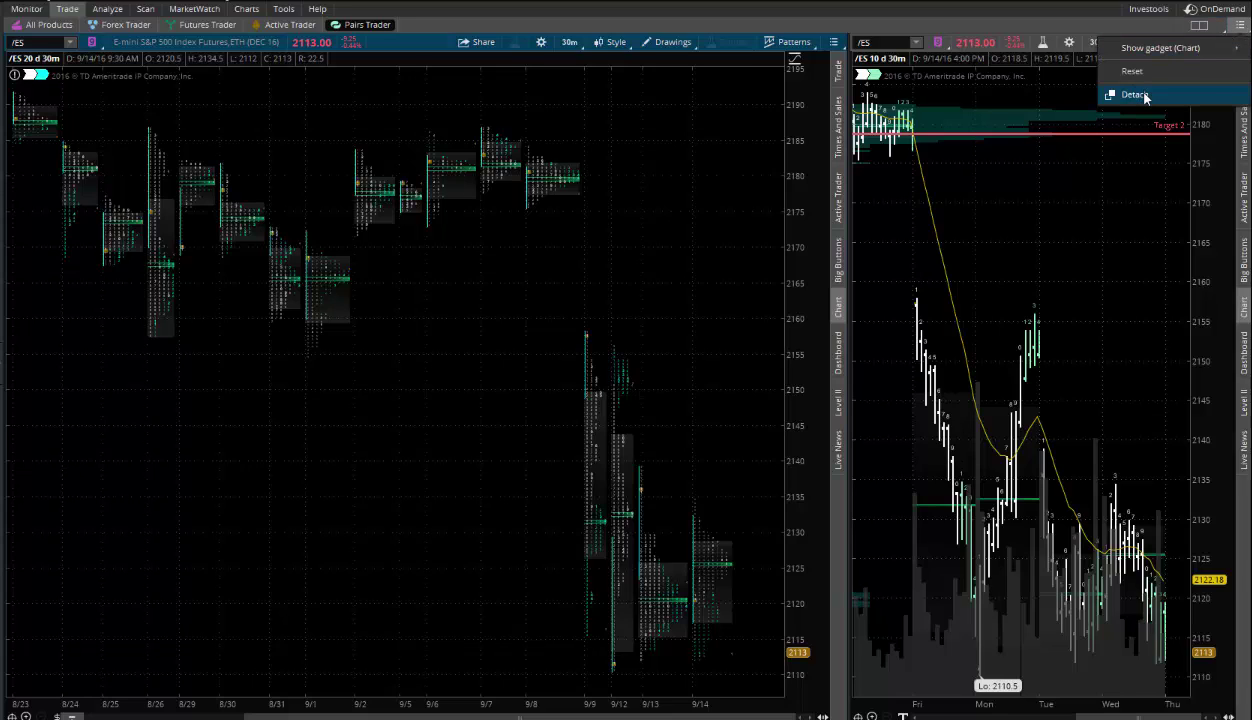
left_click(1140, 96)
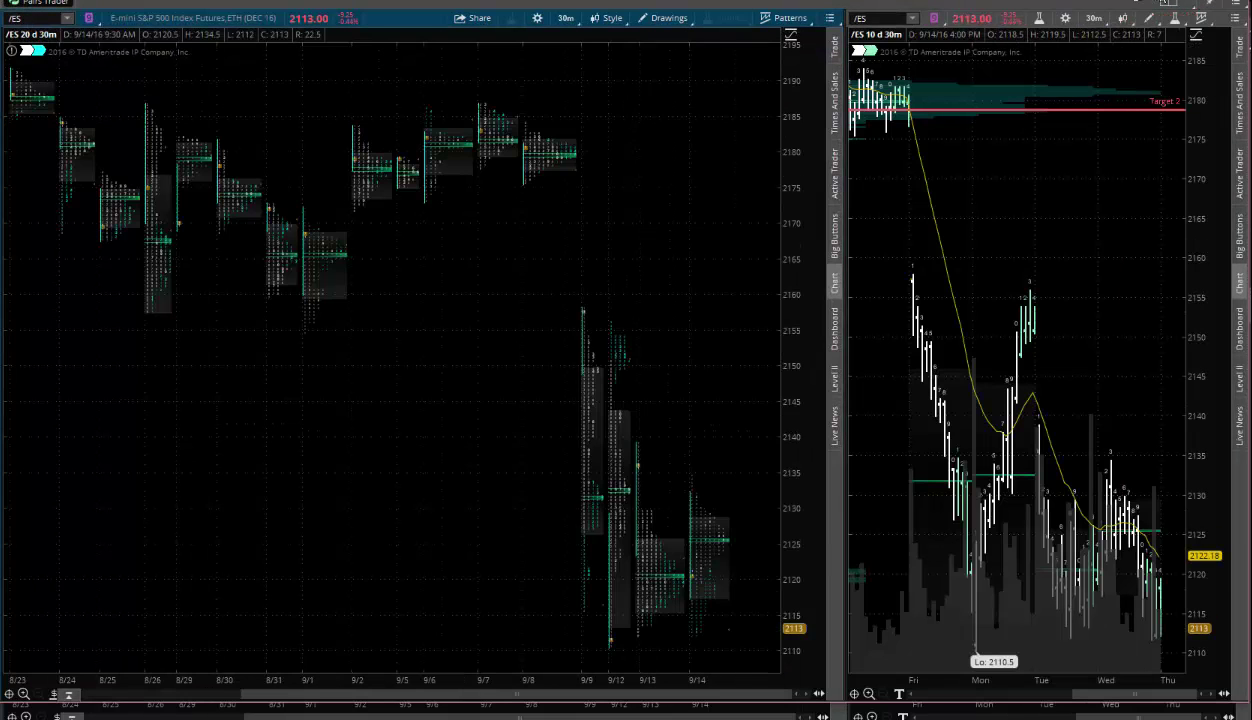
Load and confirm the saved multi-chart futures grid, then reopen the grid picker.
left_click(1168, 4)
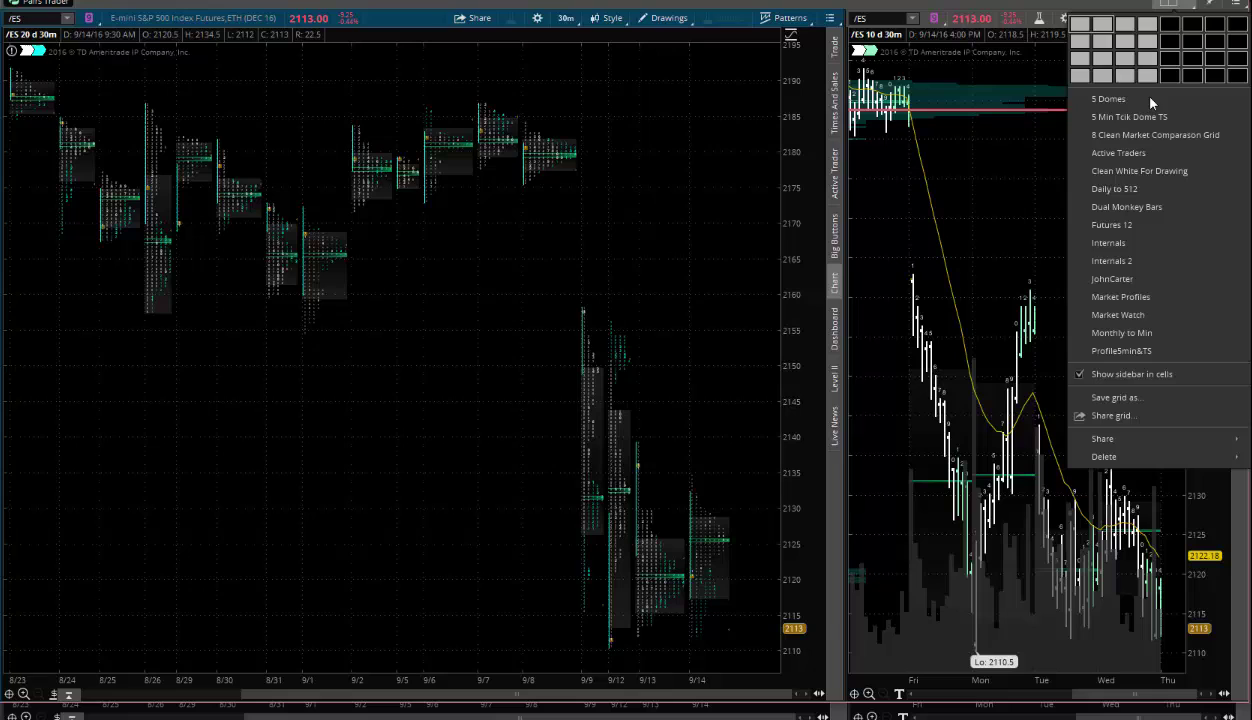
left_click(1118, 153)
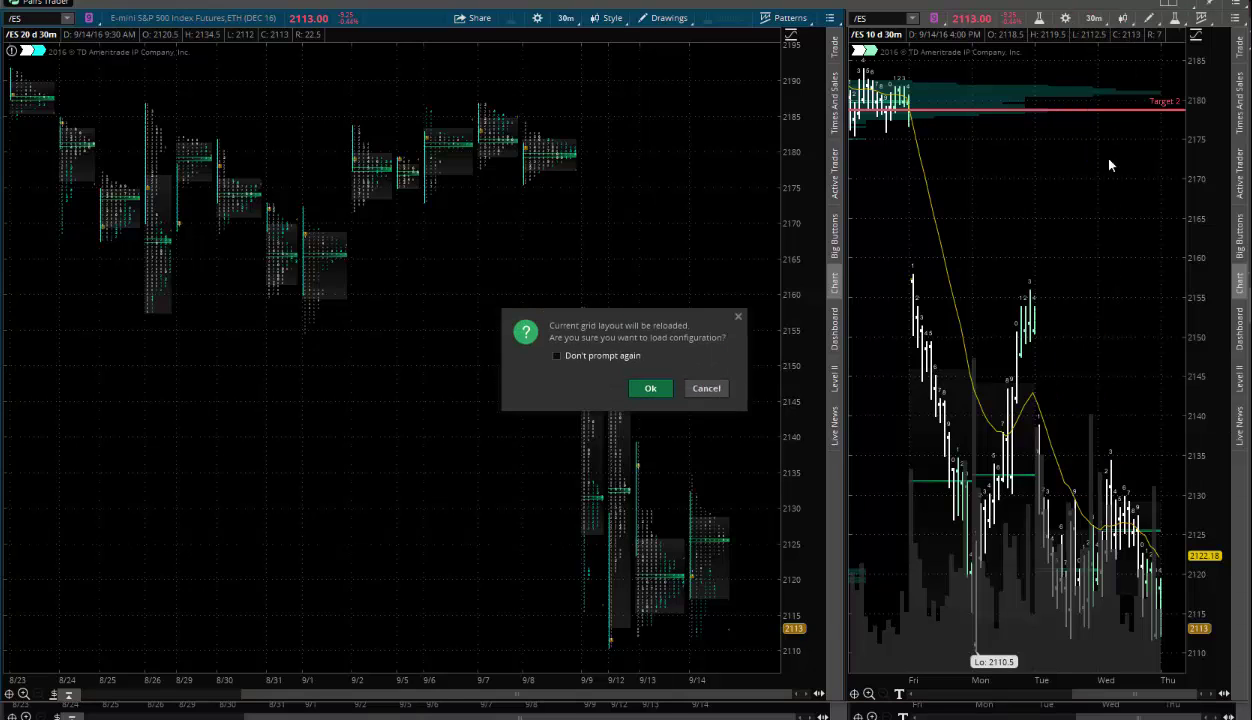
left_click(666, 395)
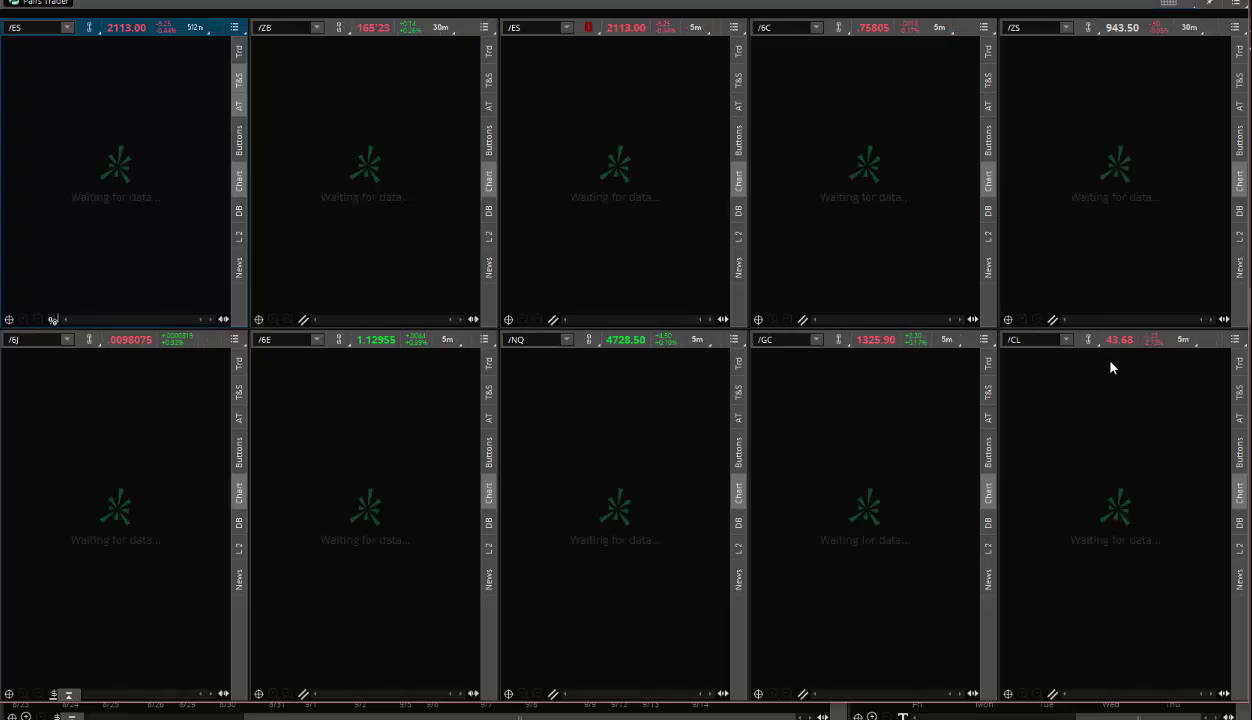
left_click(1186, 8)
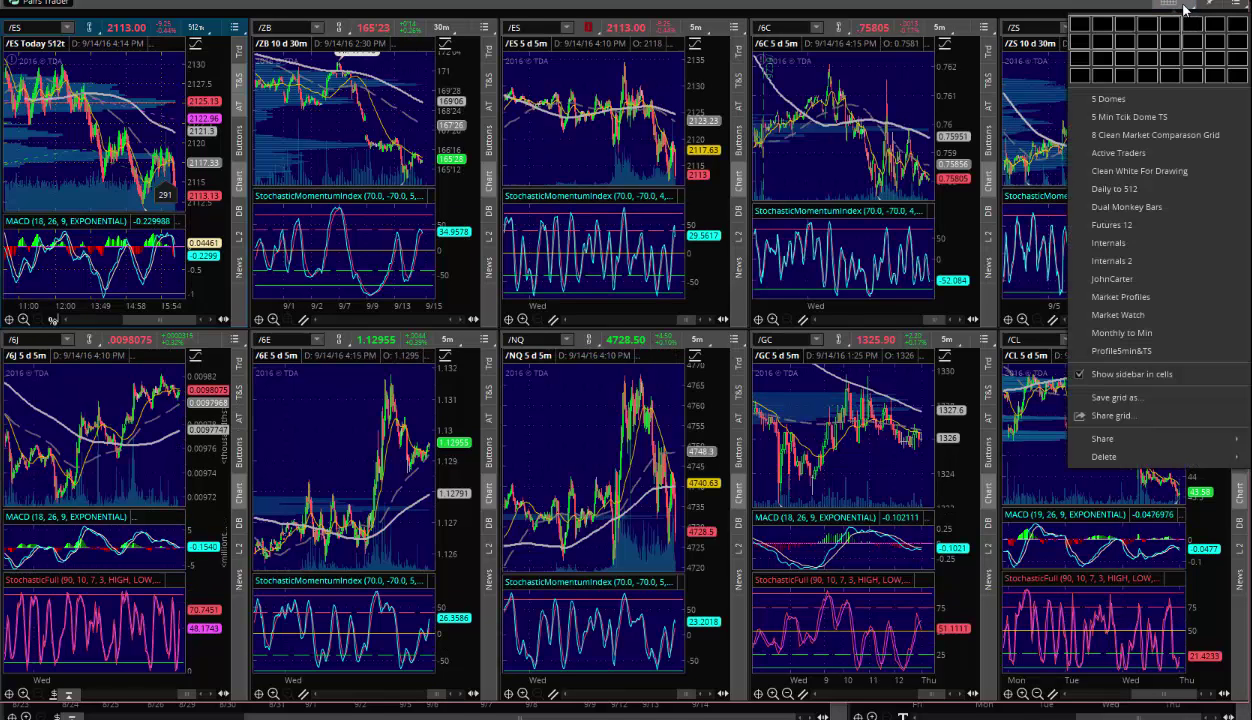
Choose a 1x2 grid, cancel the Critical Low Memory warning, and reopen the grid picker.
left_click(1107, 25)
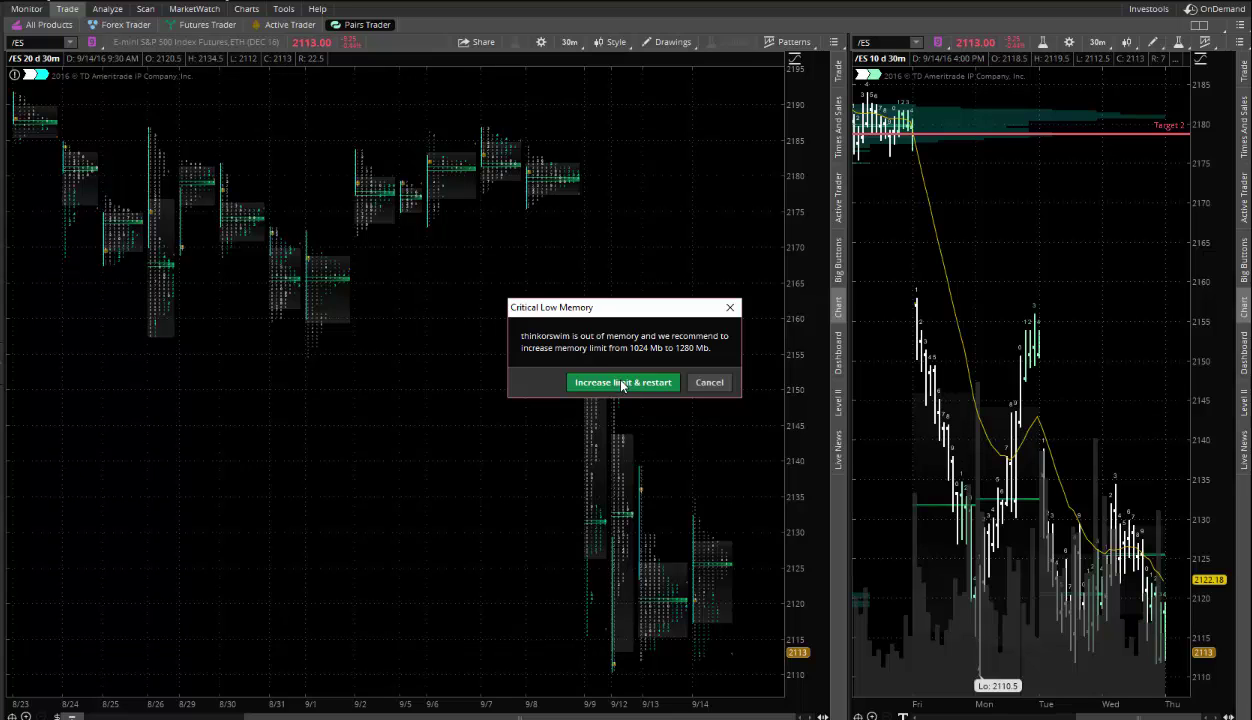
left_click(708, 382)
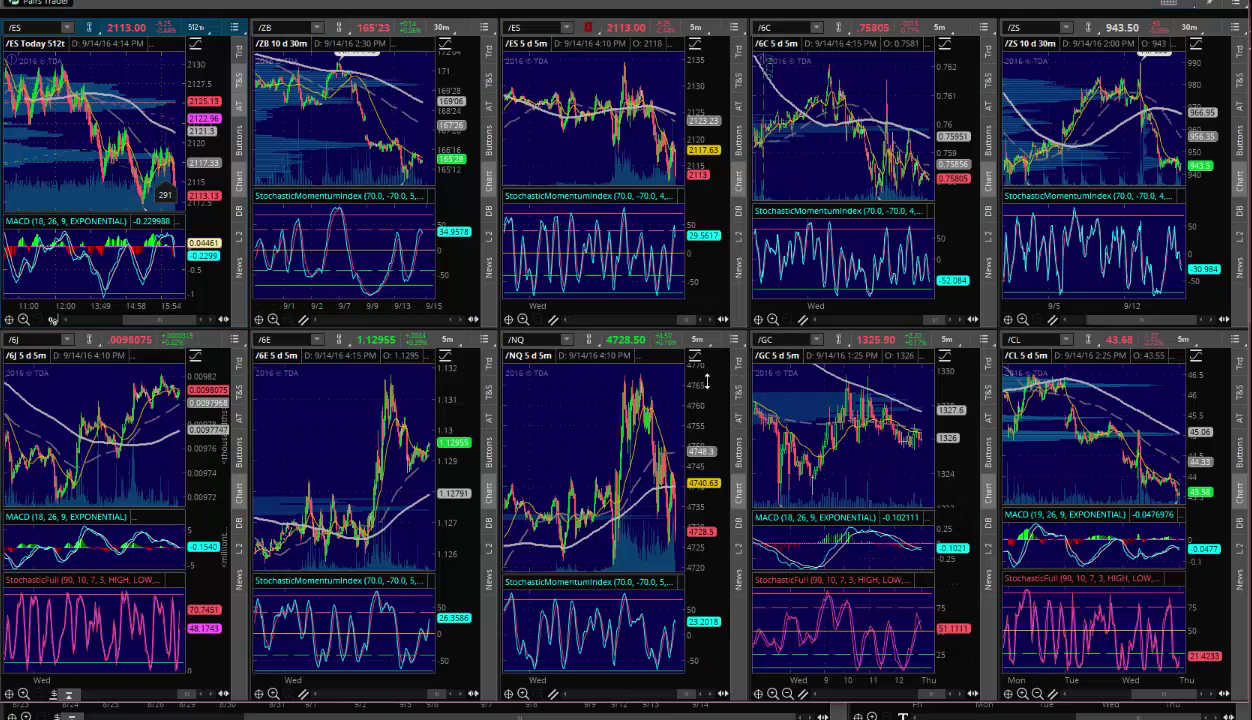
left_click(1168, 3)
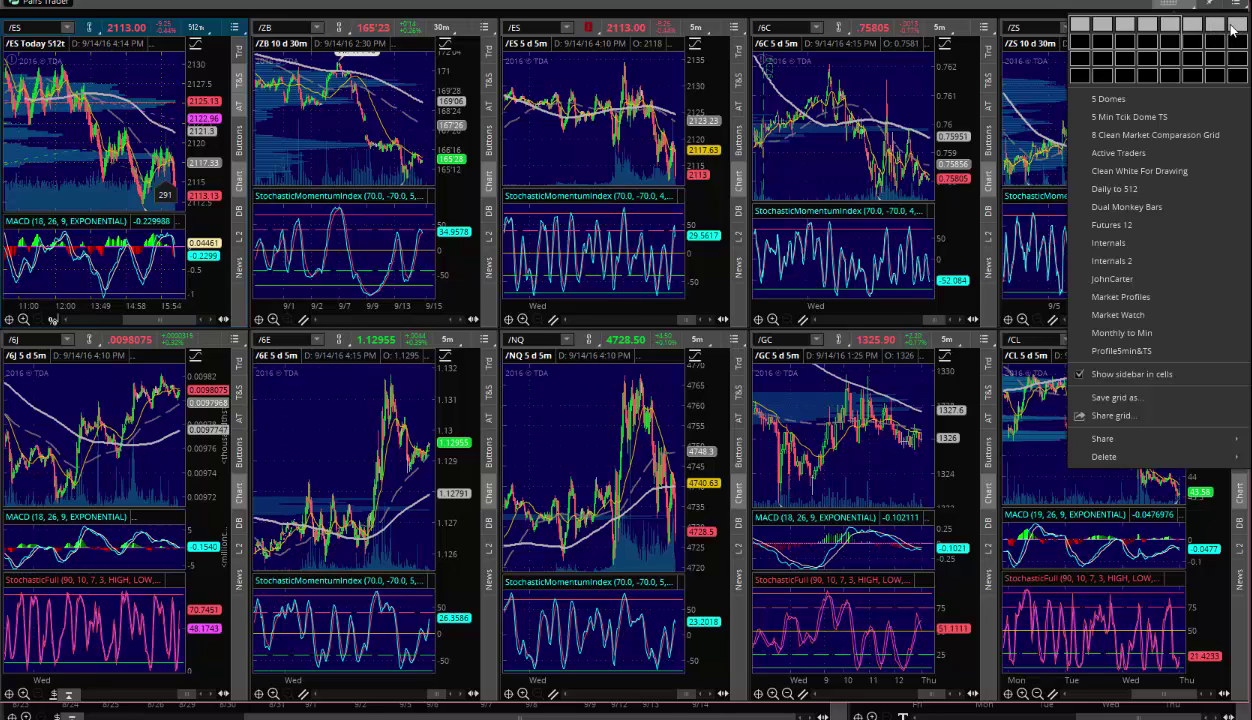
Apply the 1x2 /ES and /ZB layout and collapse the Times and Sales and Active Trader panels.
left_click(1104, 28)
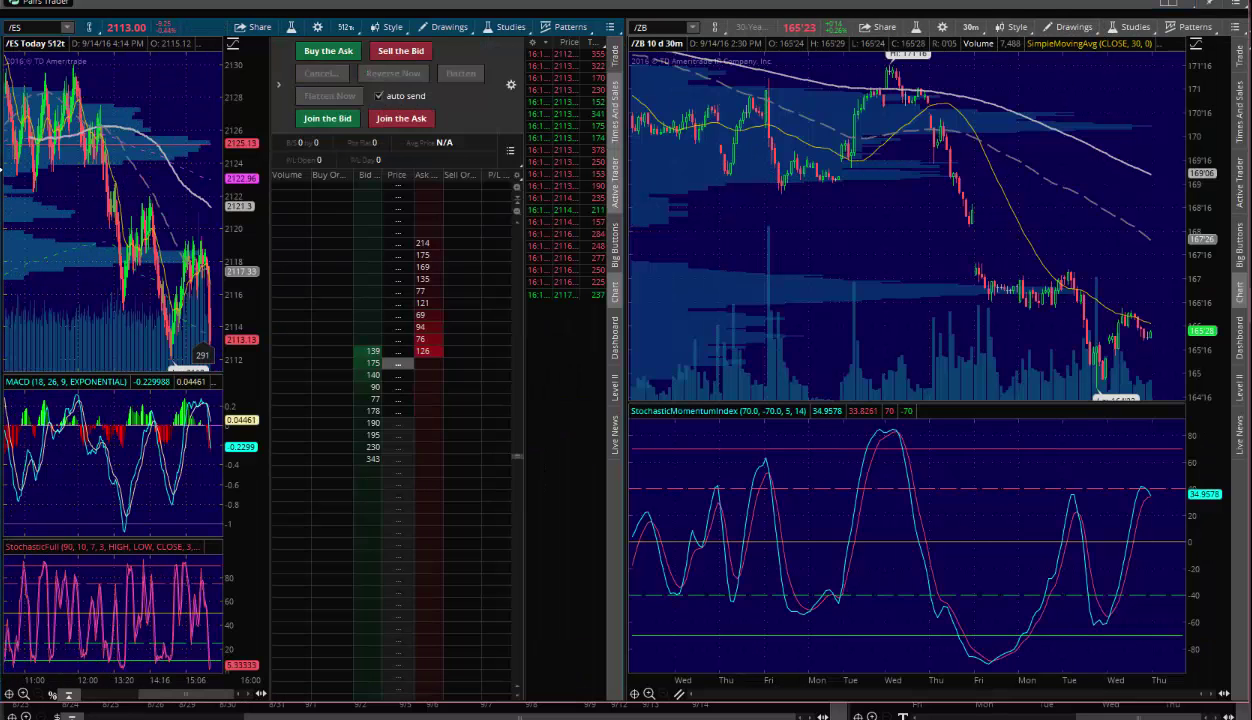
left_click(617, 120)
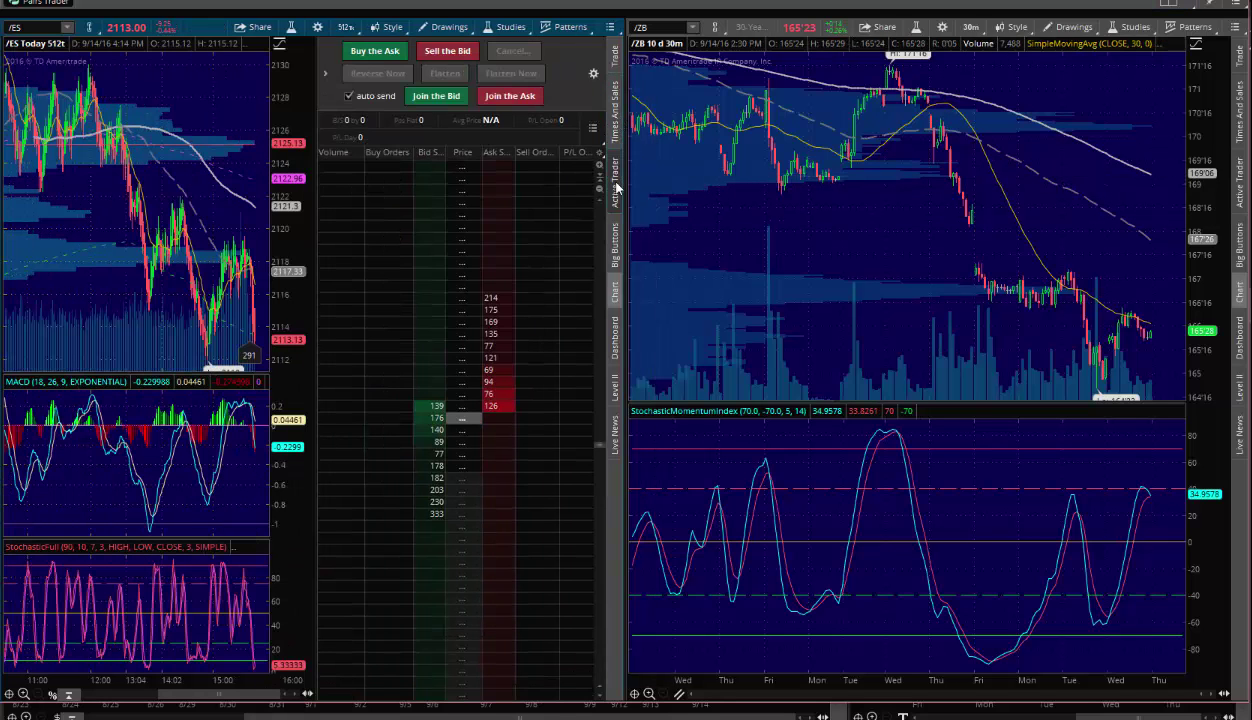
left_click(616, 198)
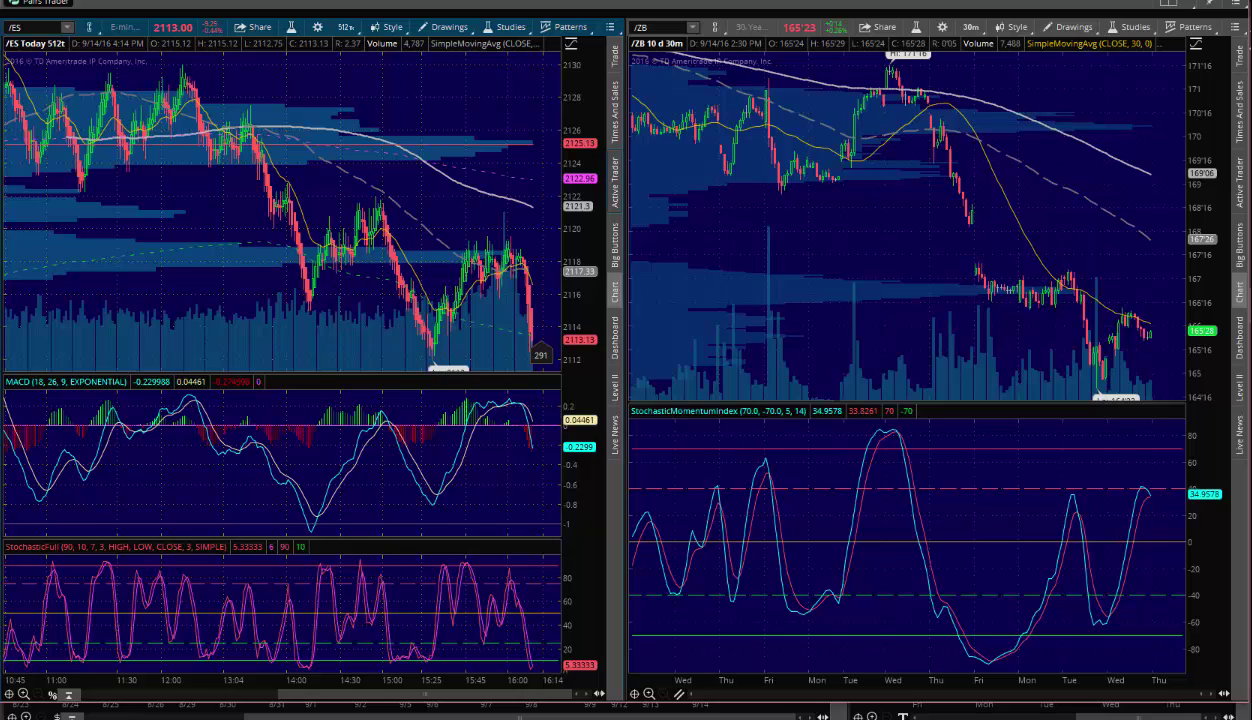
Set the left /ES chart's chart mode to Monkey Bars.
left_click(390, 31)
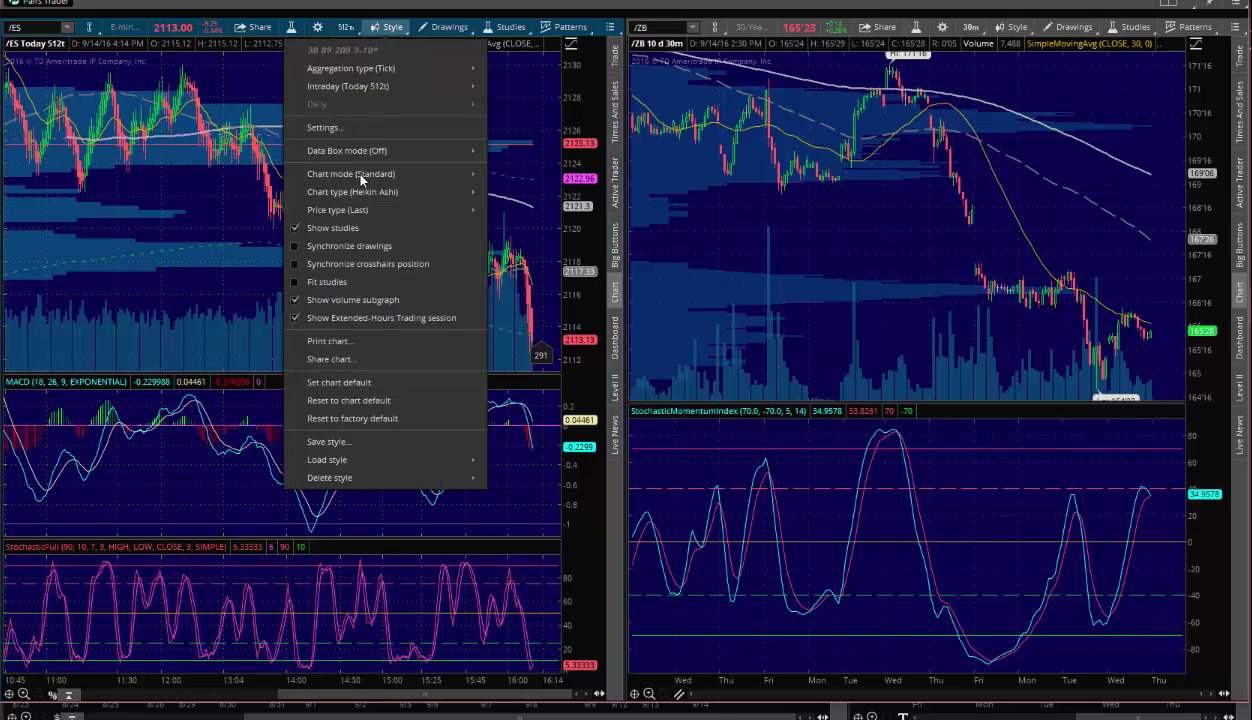
mouse_move(351, 174)
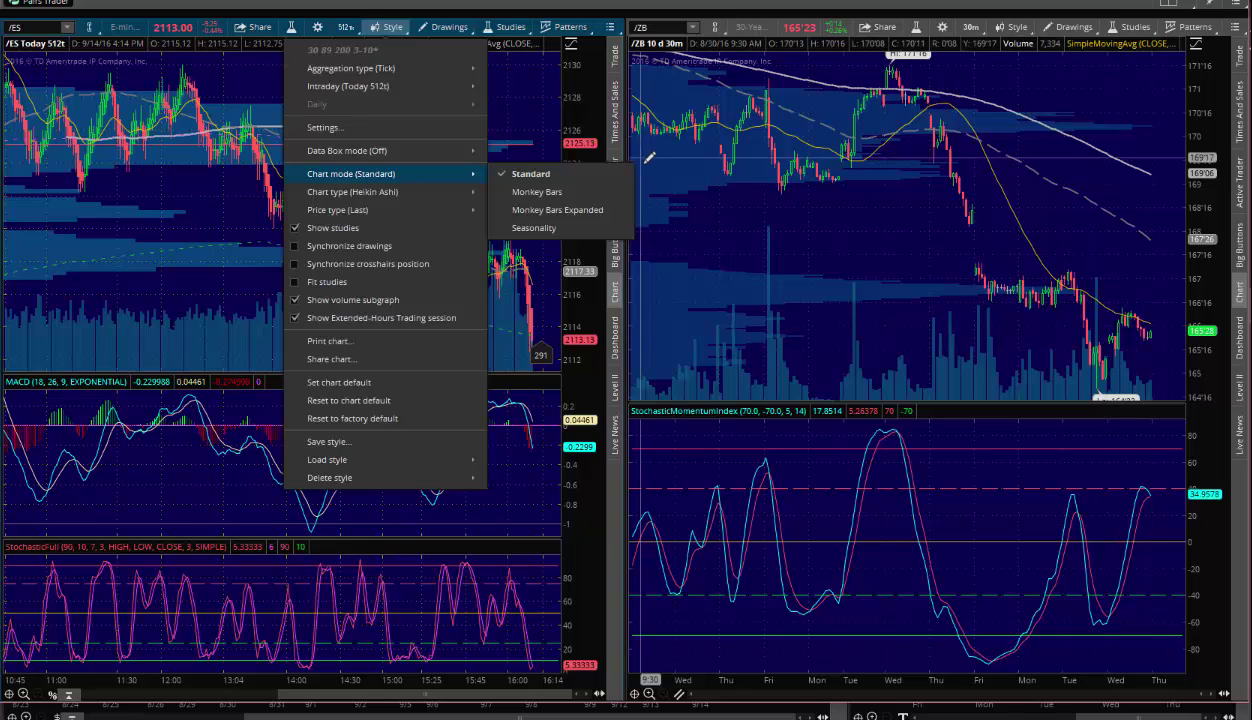
left_click(535, 192)
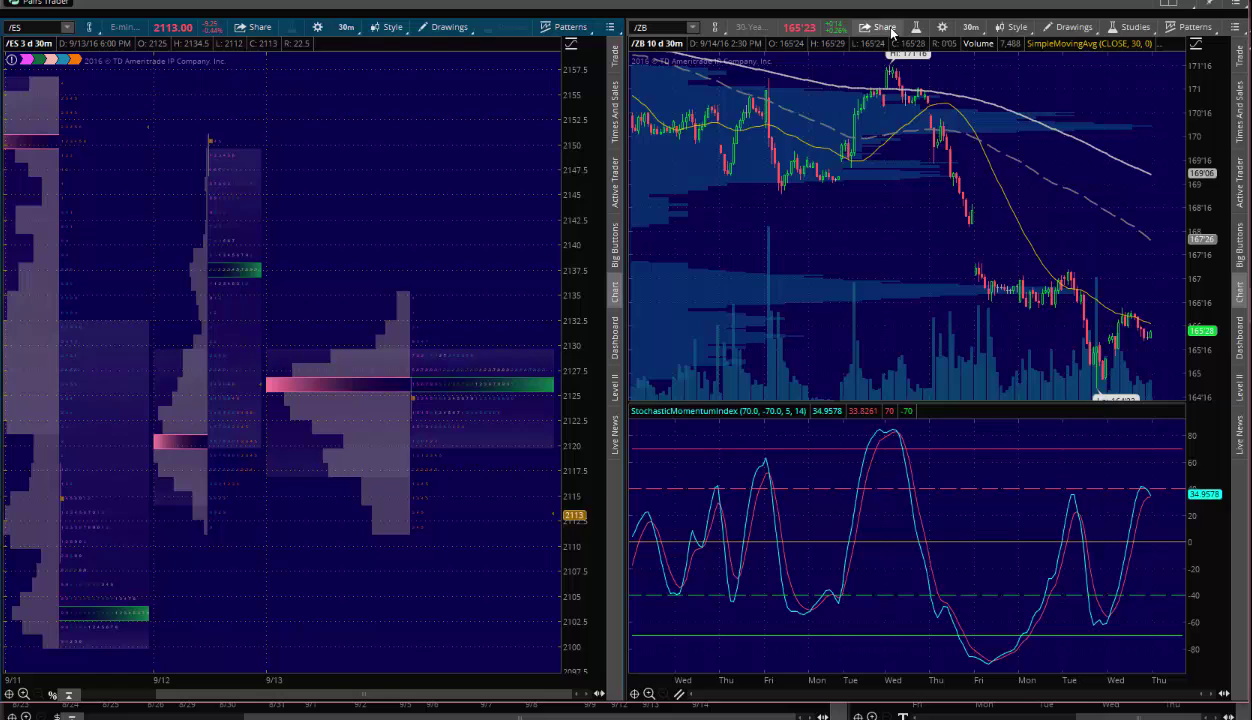
Set the right /ZB chart's chart mode to Monkey Bars Expanded.
left_click(1022, 30)
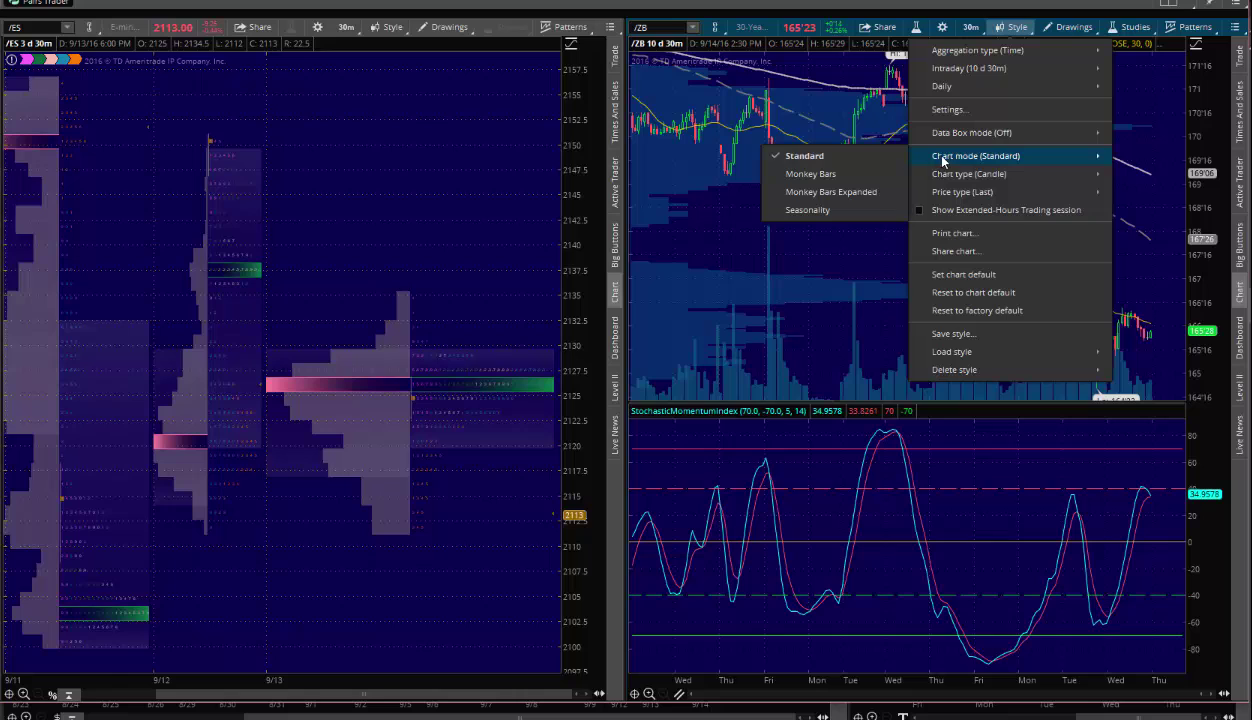
mouse_move(975, 156)
left_click(833, 193)
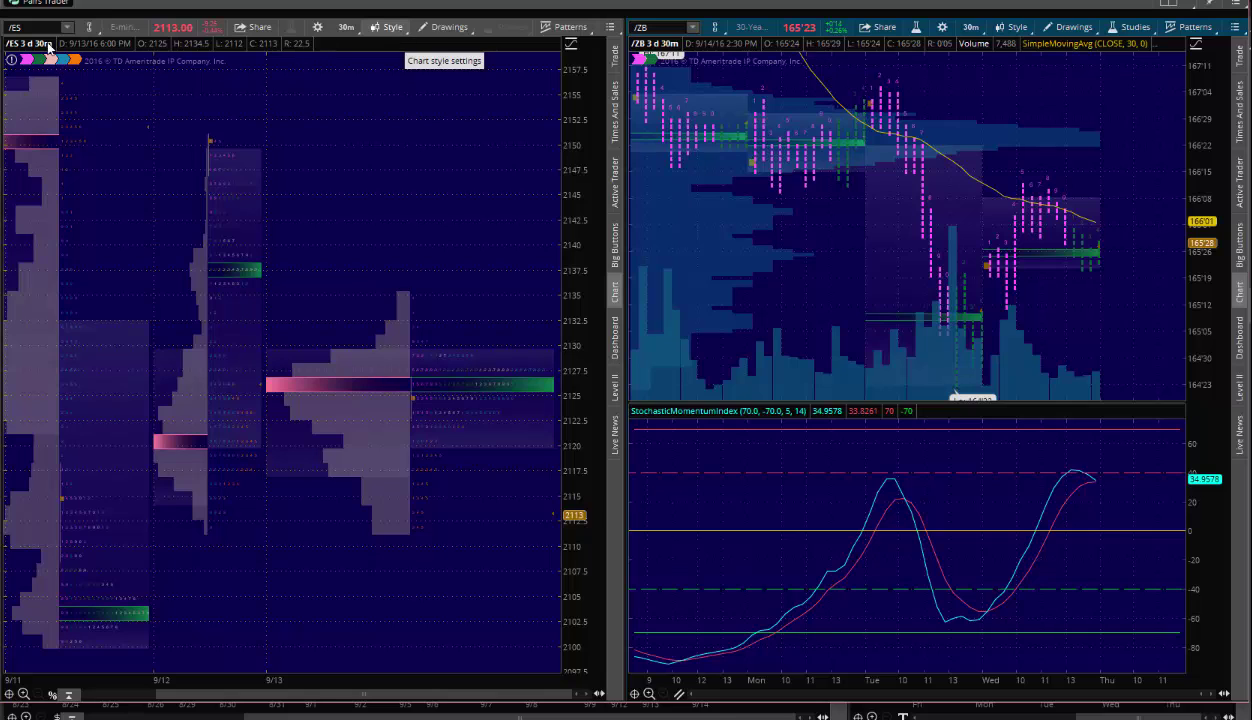
Uncheck Show Extended-Hours Trading session in the Futures tab of chart settings.
left_click(393, 33)
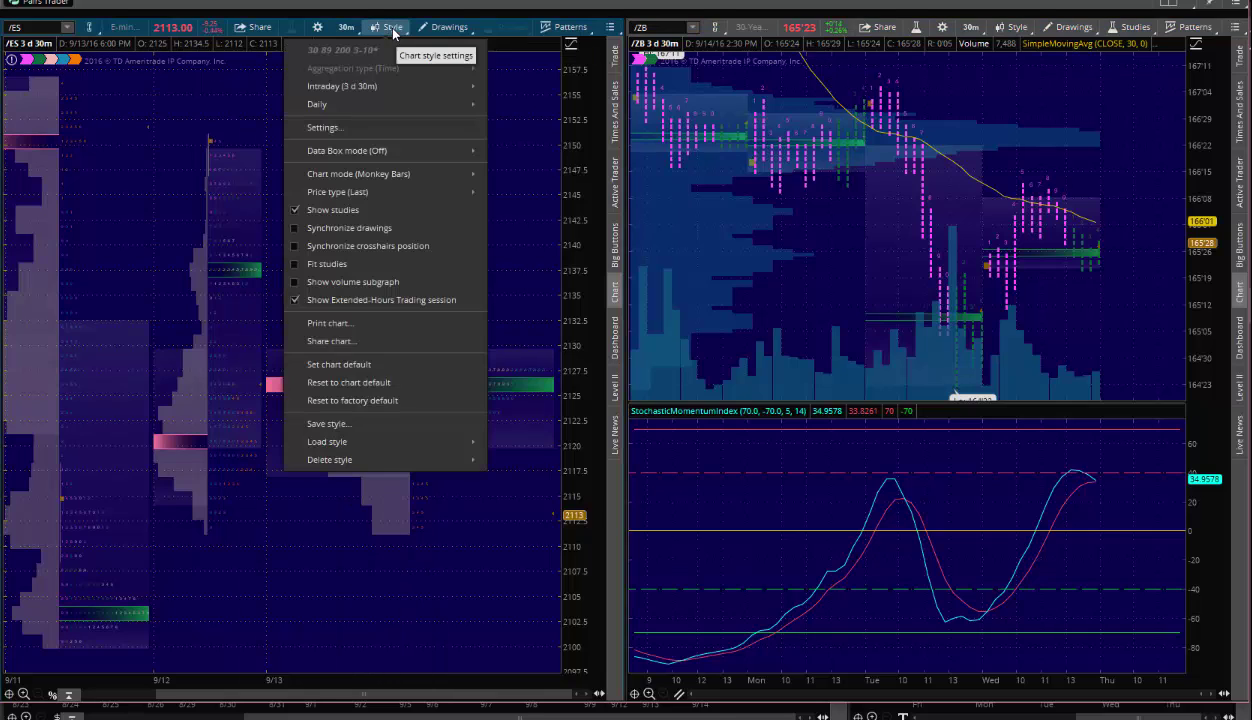
left_click(324, 128)
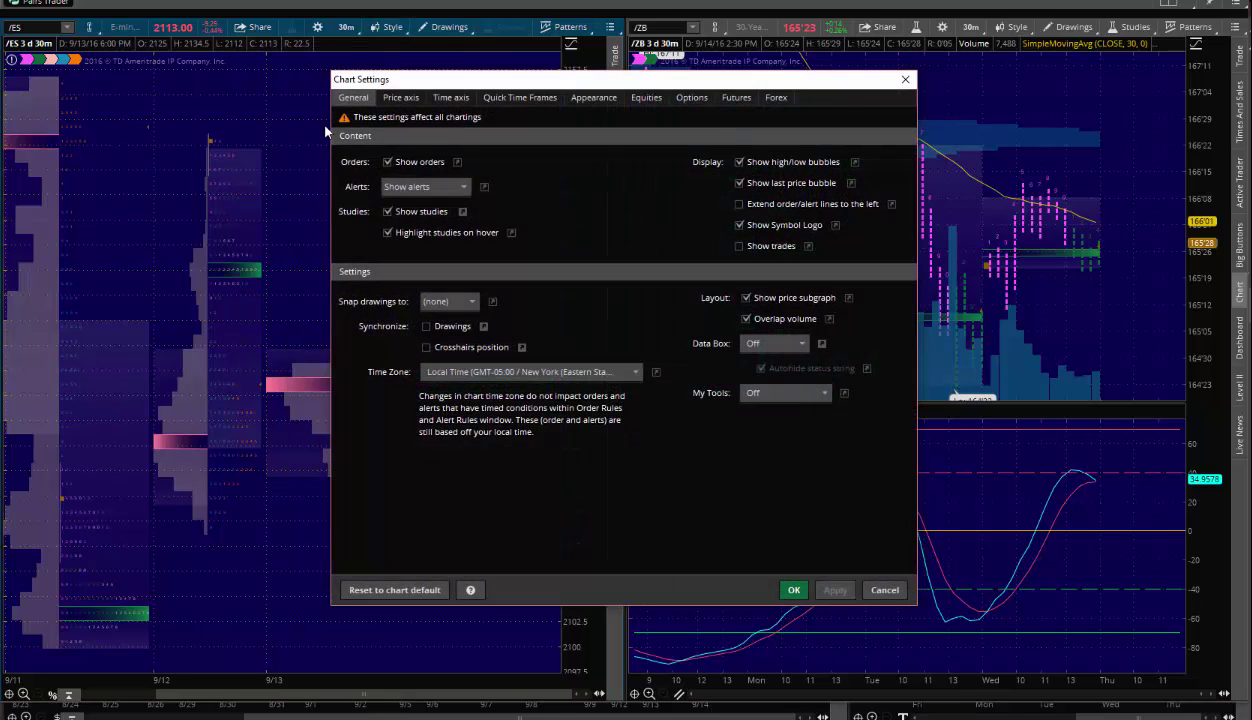
left_click(730, 100)
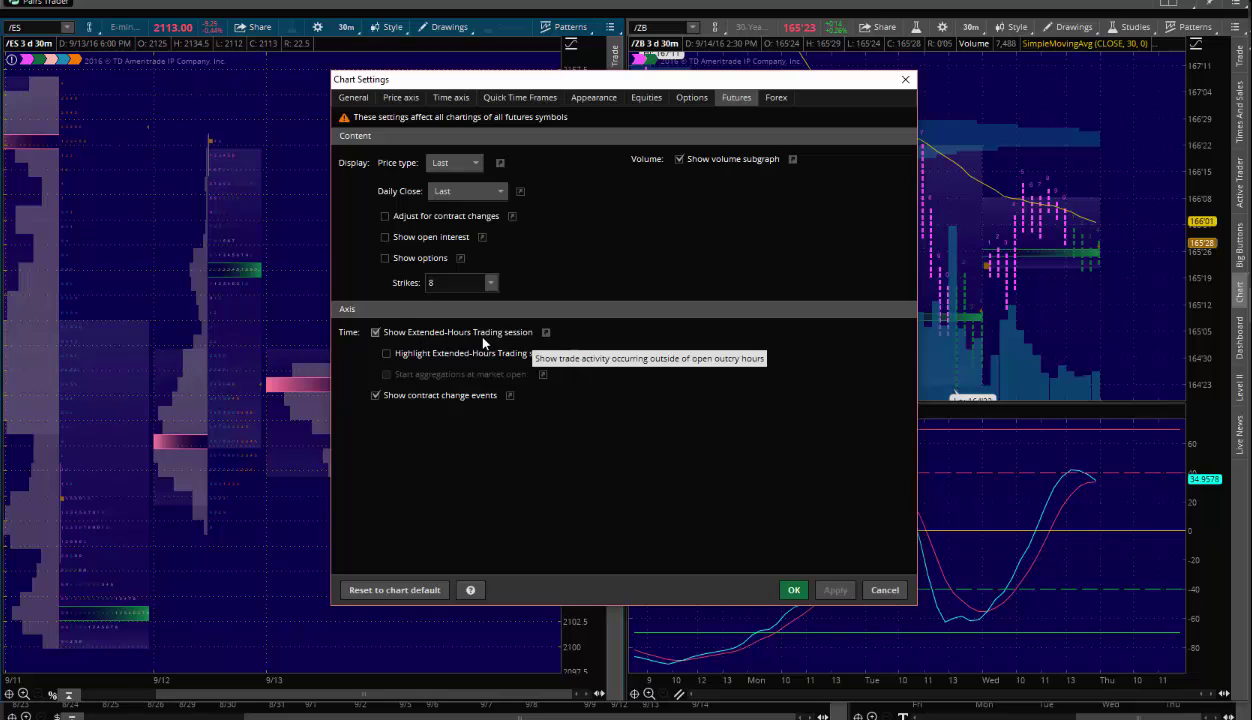
left_click(377, 333)
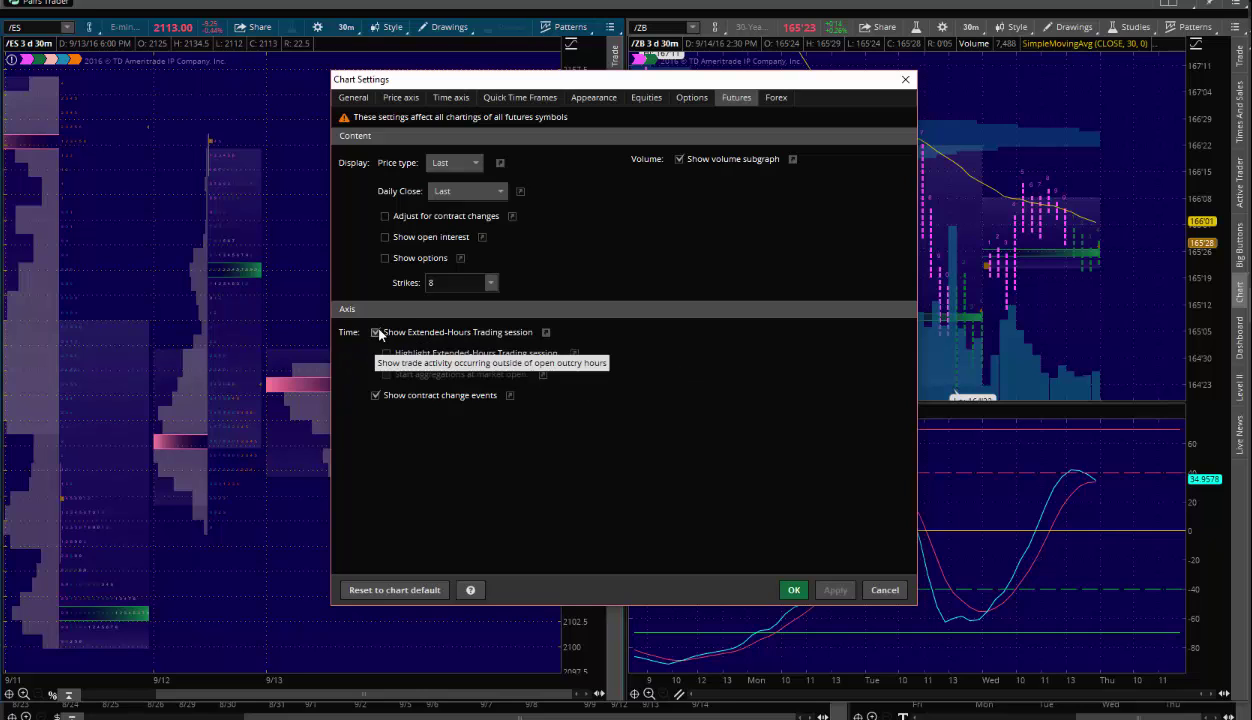
left_click(376, 333)
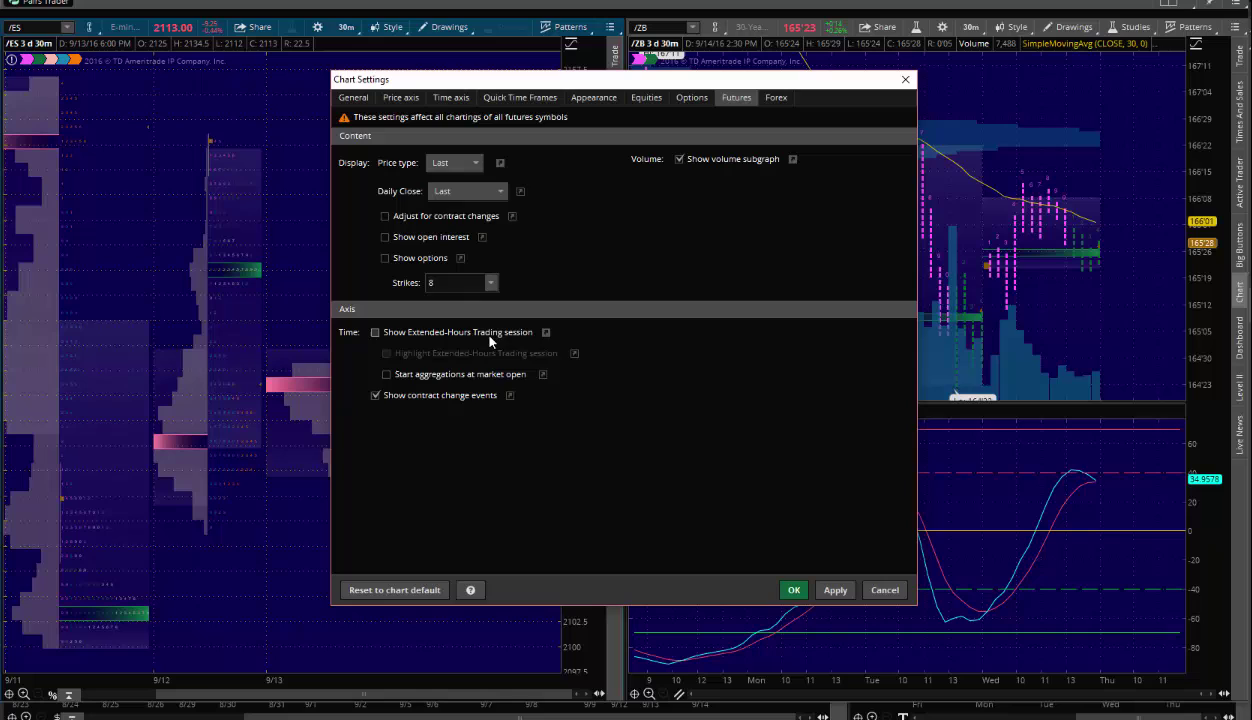